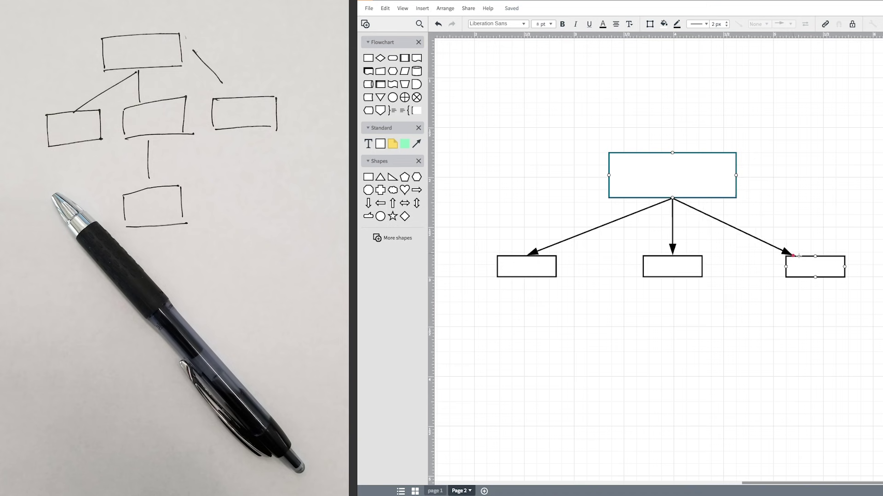
Attach the sample arrow's endpoint so the top box connects to the right-hand box.
drag(732, 223, 786, 259)
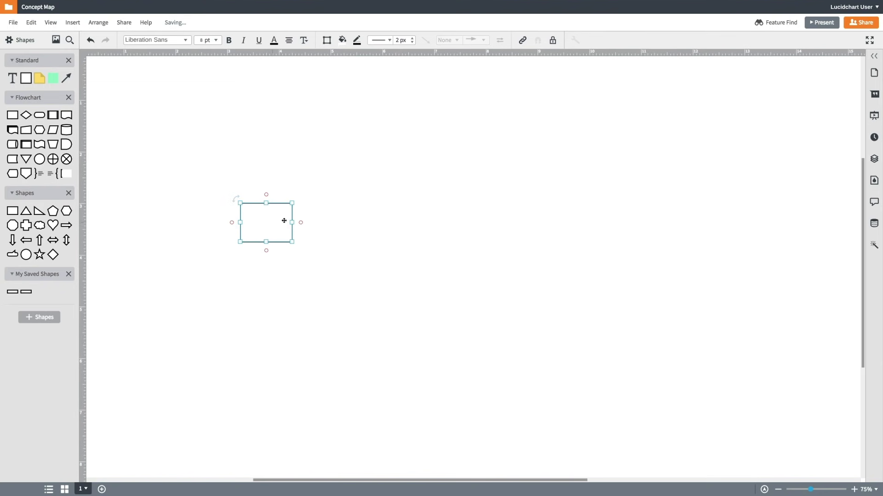
drag(295, 222, 374, 221)
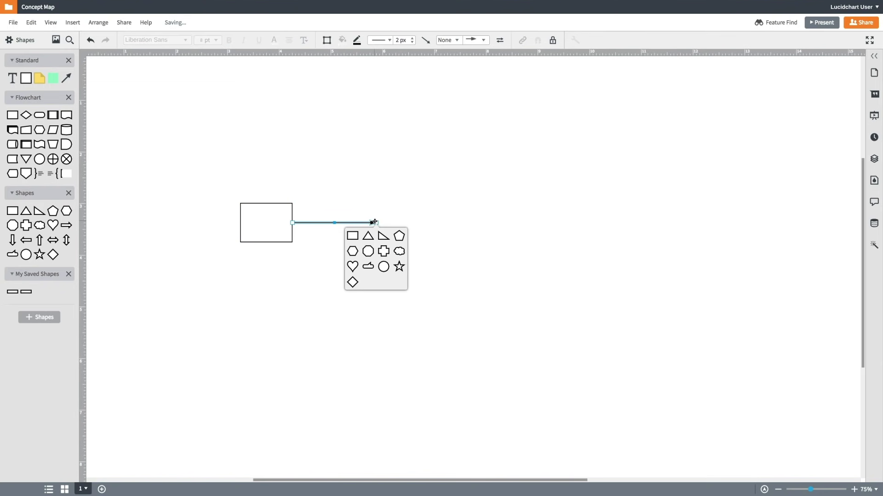
text(text)
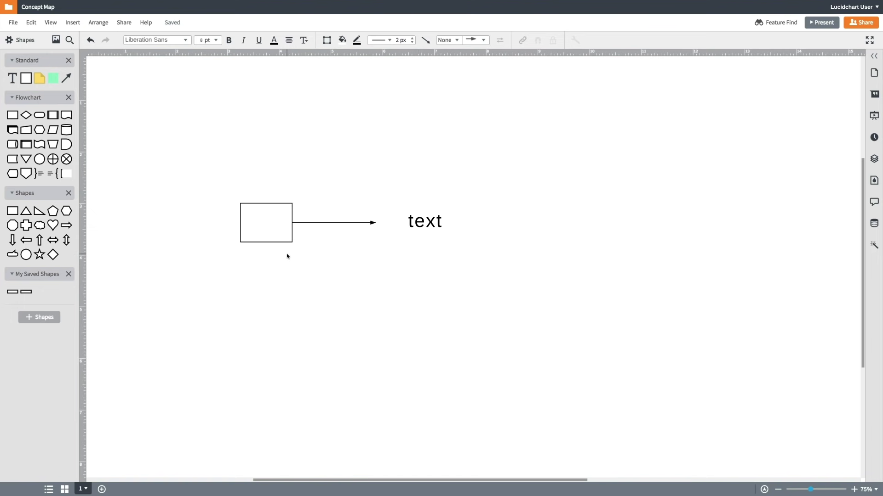
drag(26, 254, 184, 229)
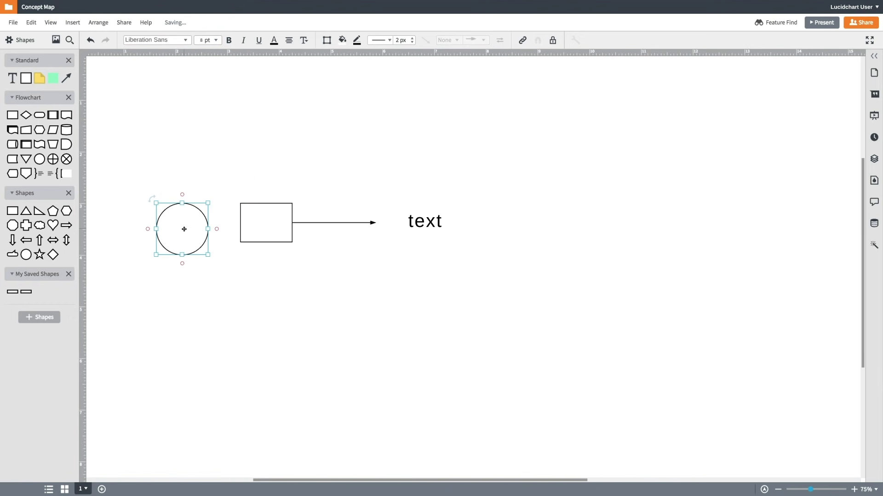
key(Delete)
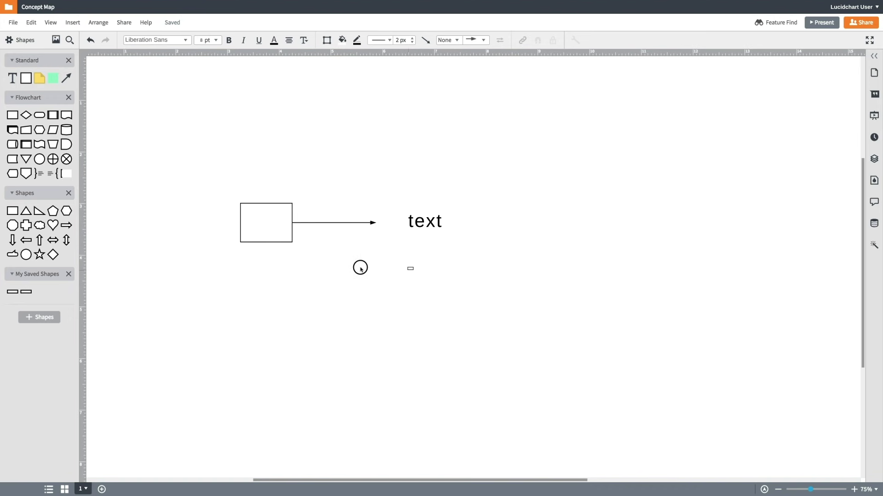
drag(412, 269, 228, 190)
key(Delete)
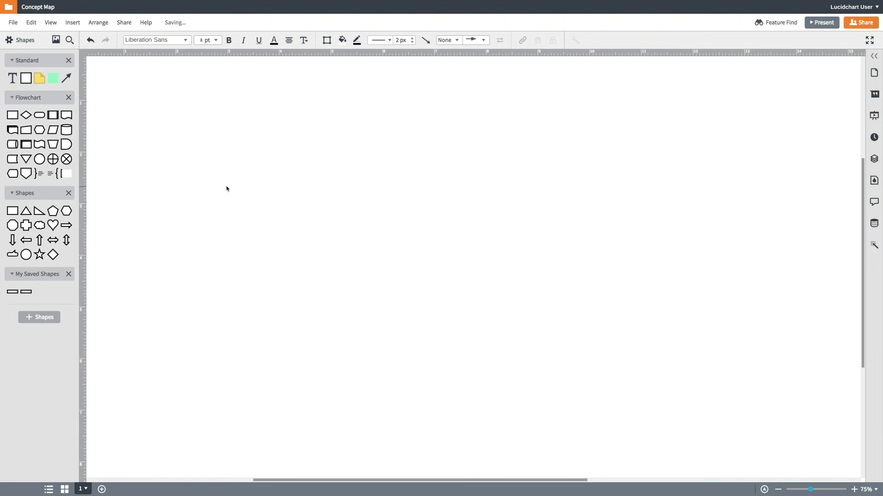
Place a saved rectangle near the canvas top and label it 'solar system'.
mouse_move(25, 291)
mouse_down()
mouse_move(204, 219)
mouse_move(283, 94)
mouse_up()
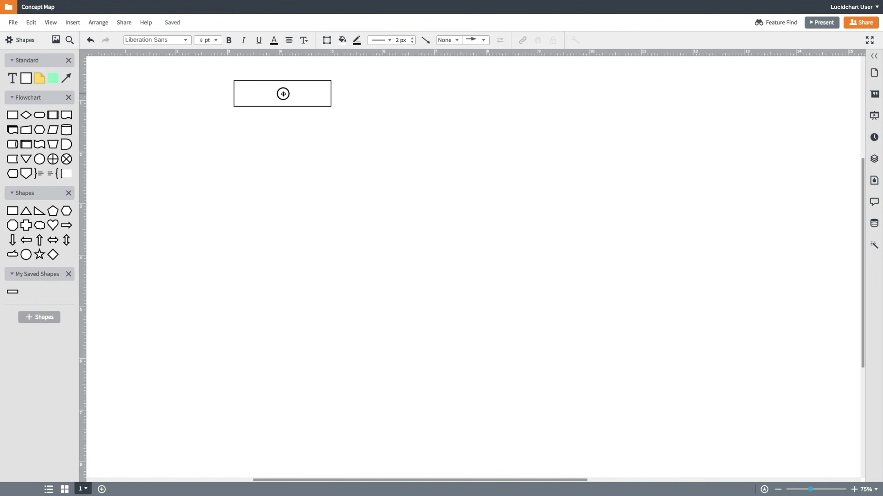
text(solar sys)
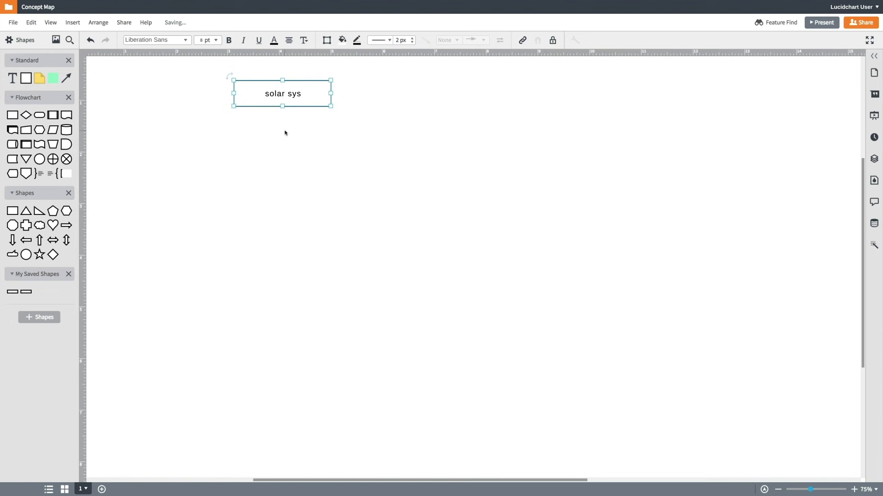
text(tem)
click(284, 133)
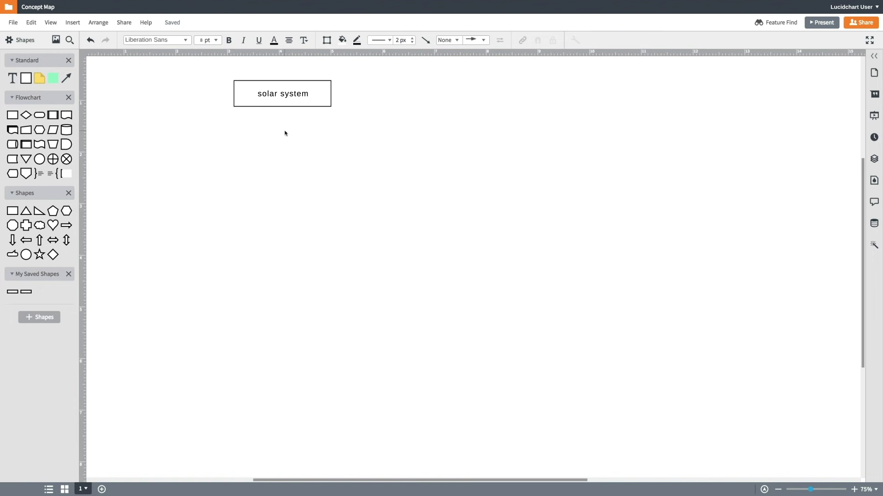
Duplicate the solar system box to the right side of the canvas.
click(313, 95)
mouse_move(321, 101)
mouse_down()
mouse_move(600, 115)
mouse_move(743, 100)
mouse_up()
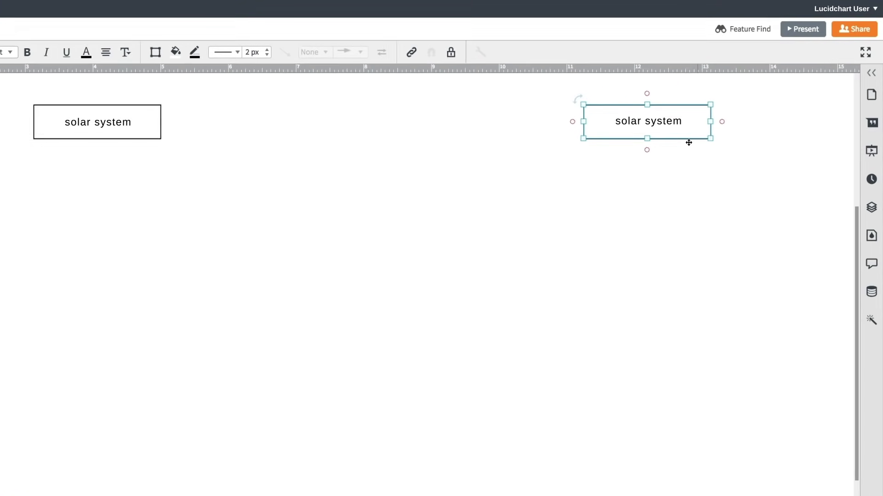
click(711, 163)
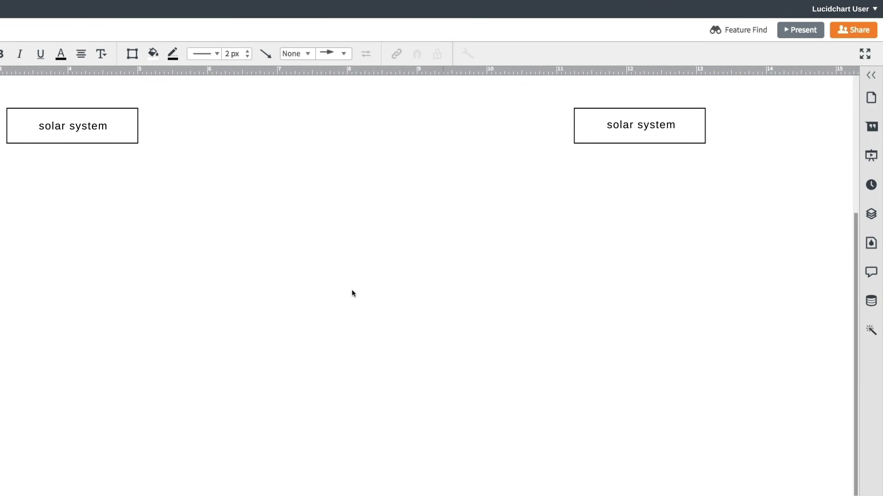
Add boxes labelled planets, sun, asteroid belt and moons below the right solar system box.
drag(421, 238, 641, 169)
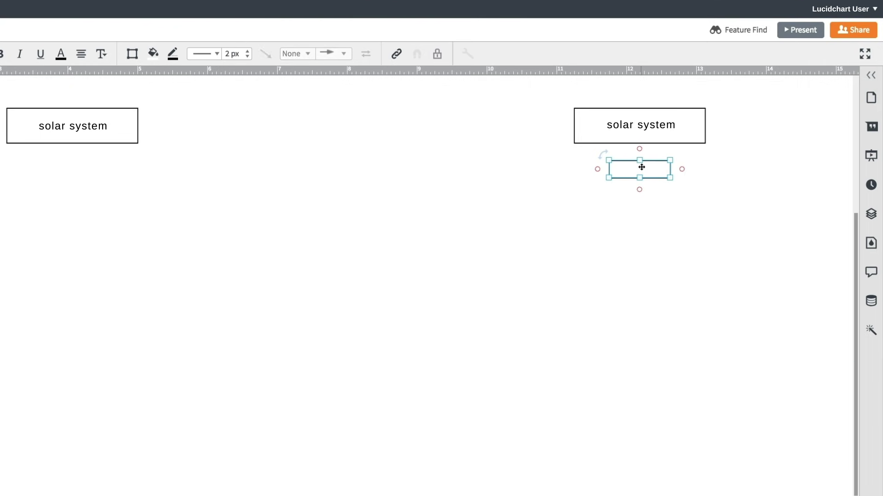
text(planets)
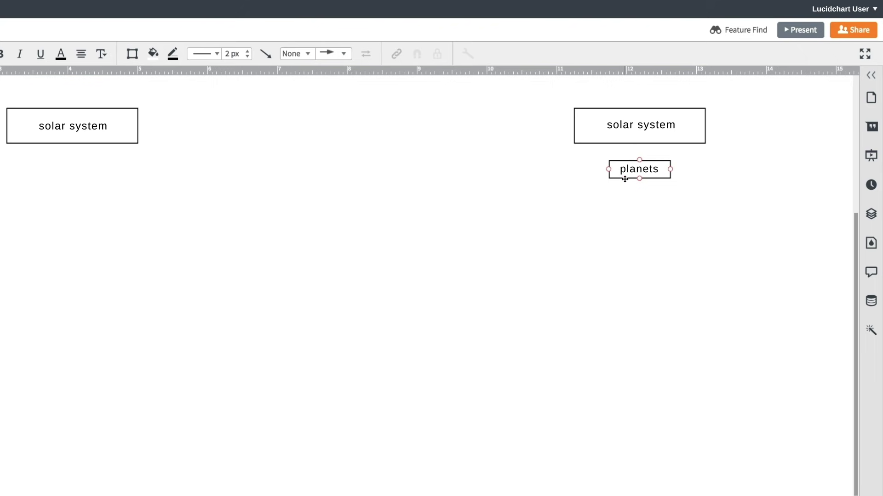
drag(624, 178, 539, 178)
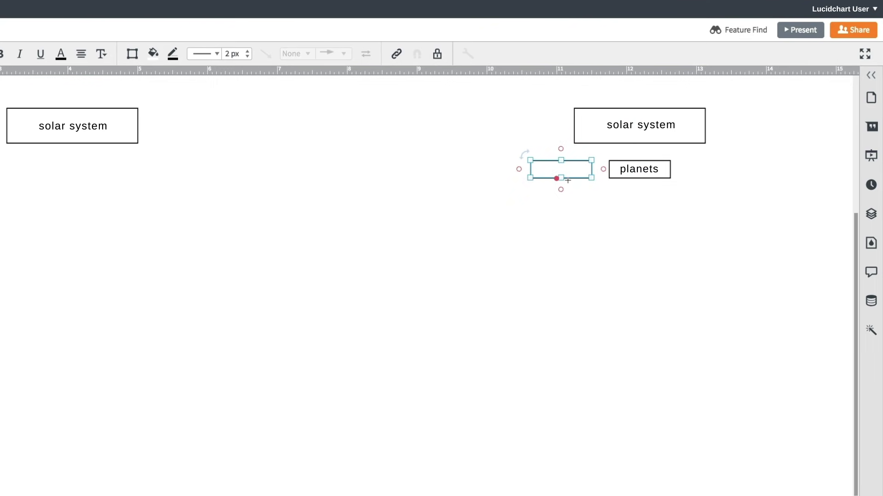
text(sun)
drag(662, 177, 740, 170)
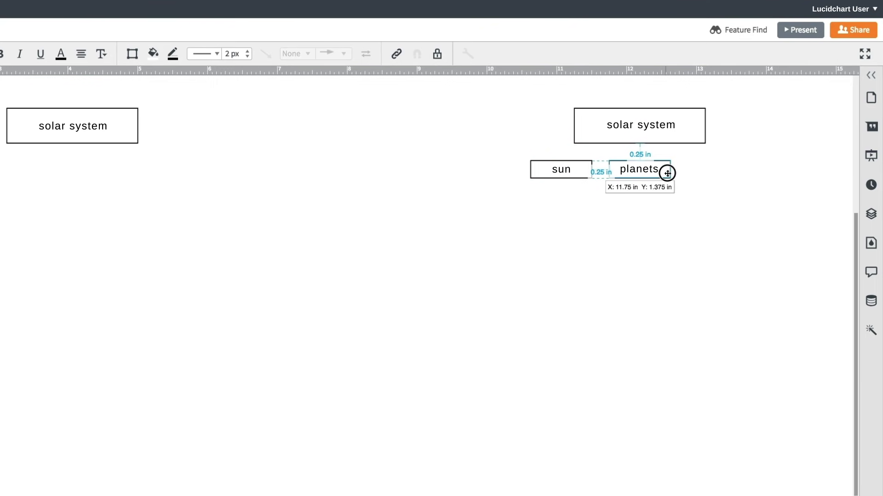
text(asteroid belt)
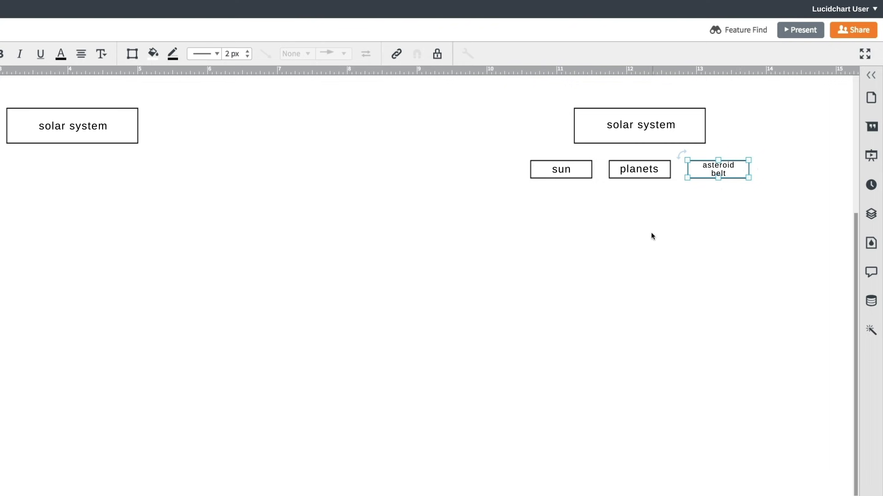
drag(585, 178, 582, 213)
text(moo)
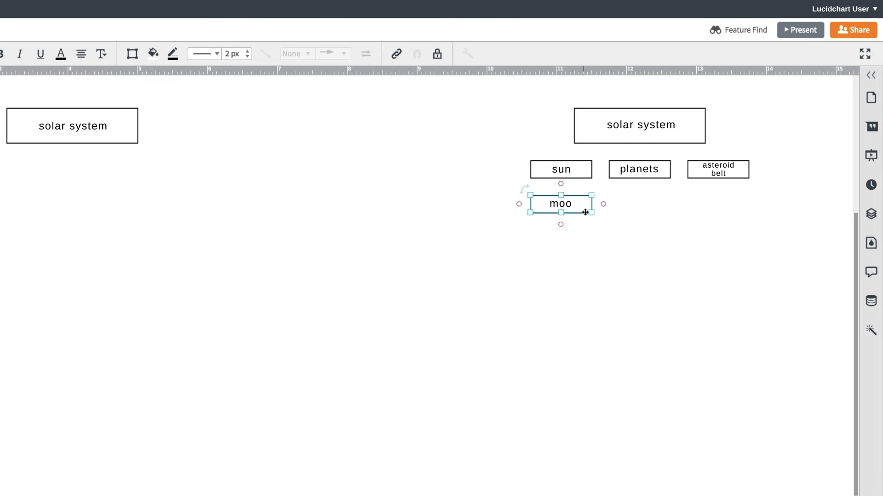
text(ns)
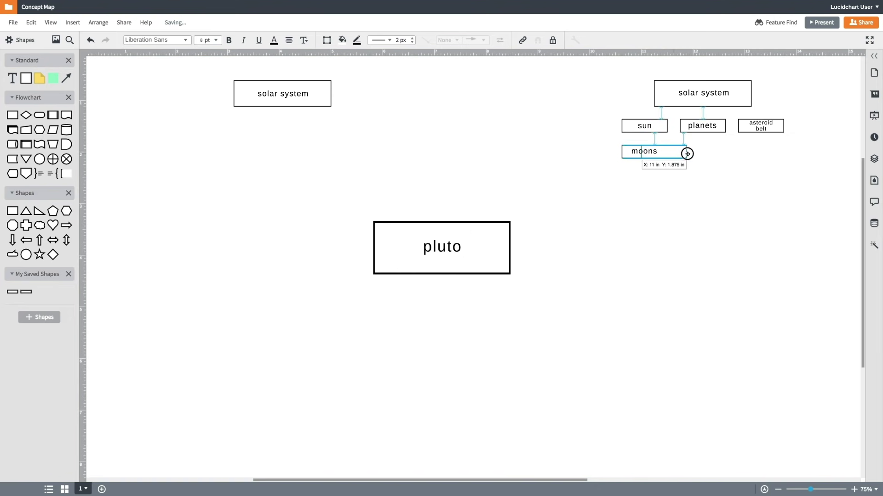
Add boxes for pluto, mercury, mars, earth, jupiter, saturn, uranus, aliens, spacecraft and neptune.
text(pluto)
mouse_move(652, 152)
mouse_down()
mouse_move(761, 151)
mouse_move(753, 182)
mouse_move(628, 182)
mouse_up()
text(mercurymarsearth)
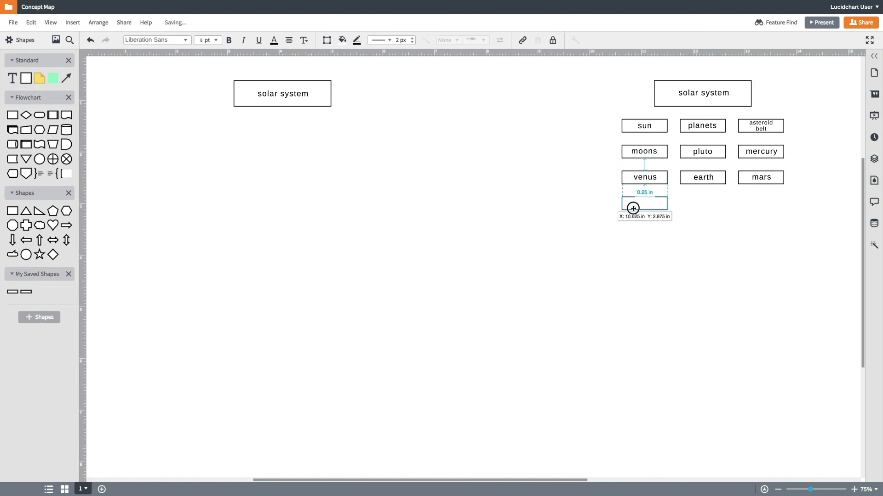
text(jupiter)
mouse_move(633, 208)
mouse_down()
mouse_move(749, 203)
mouse_move(749, 229)
mouse_move(636, 230)
mouse_up()
text(saturnuranusaliens ;)spacecraft)
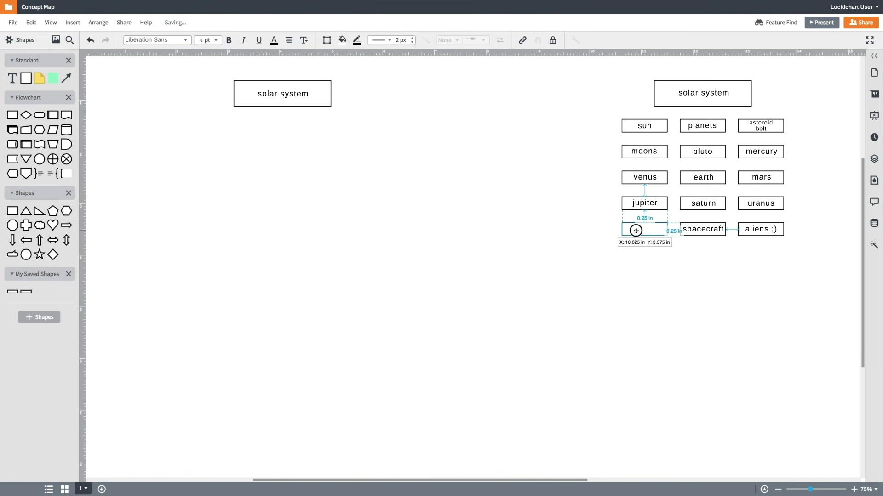
text(neptune)
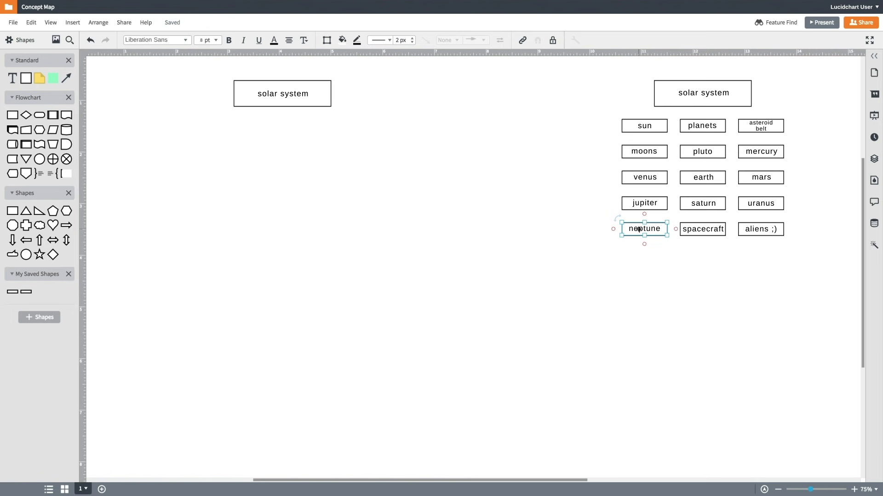
Place the sun and planets boxes side by side under the left solar system box.
click(627, 256)
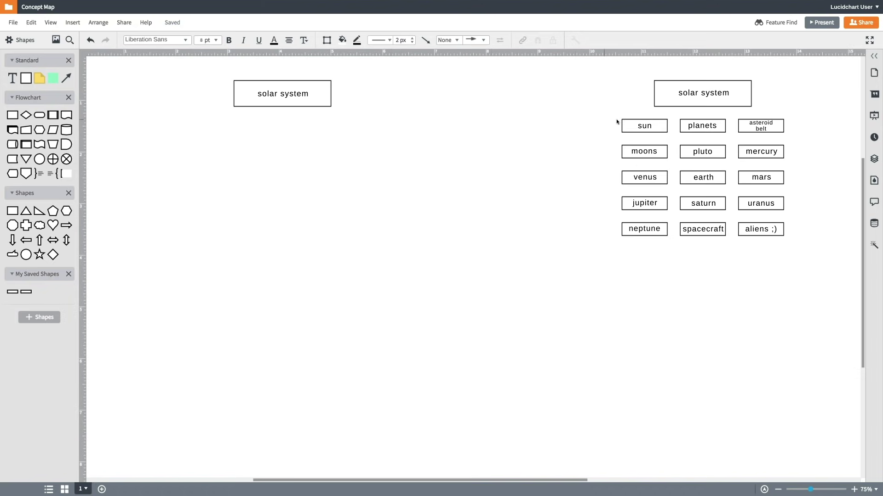
drag(643, 125, 161, 177)
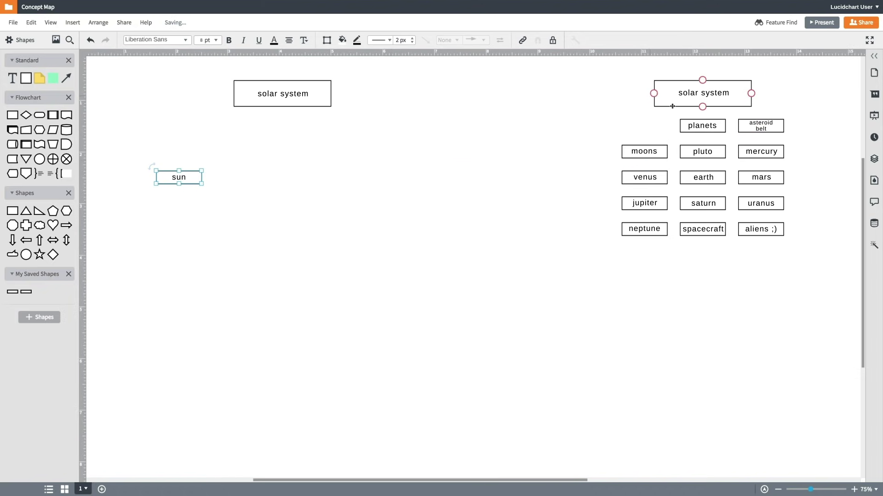
drag(684, 125, 264, 177)
click(402, 289)
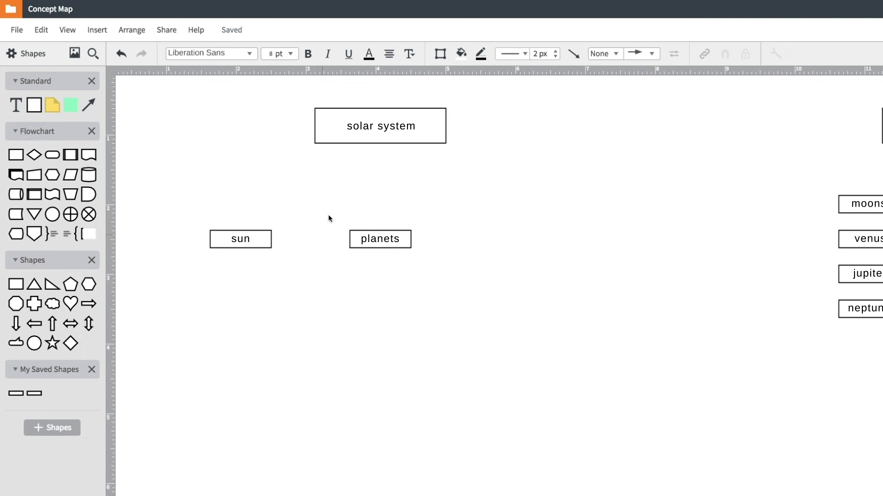
Link solar system to sun and to planets with arrows labelled 'includes'.
drag(380, 143, 240, 229)
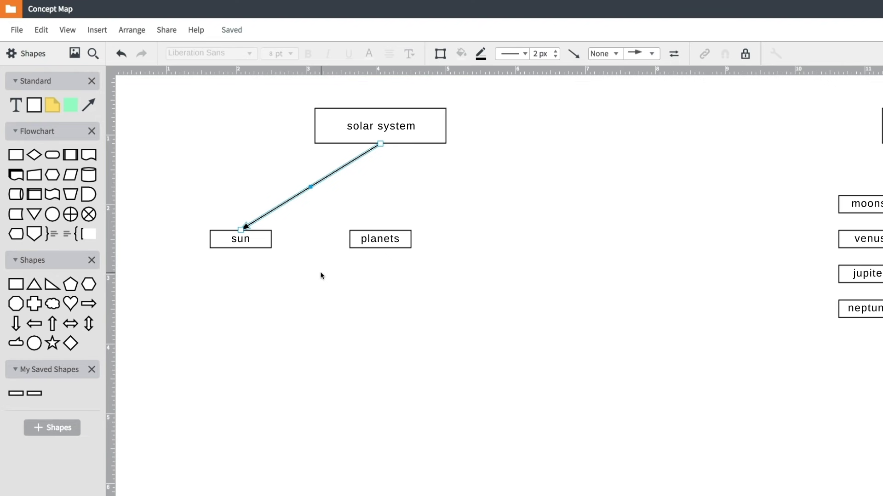
double_click(310, 186)
text(inclu)
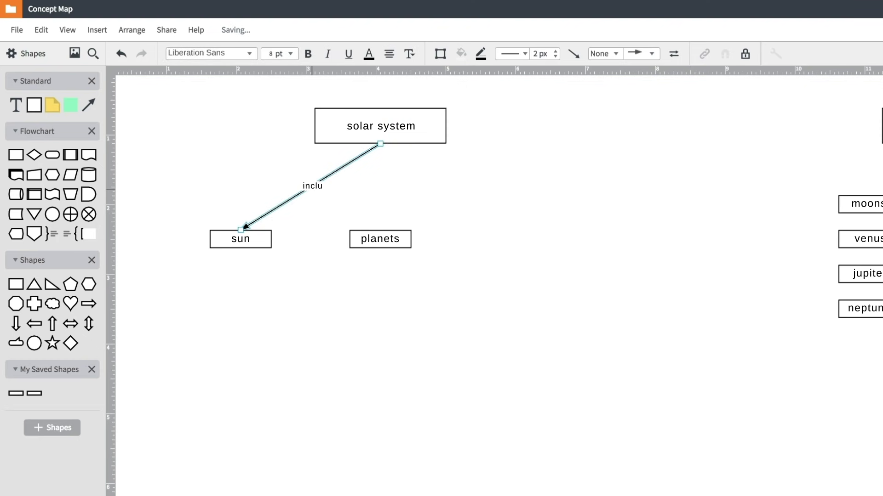
text(des)
click(314, 234)
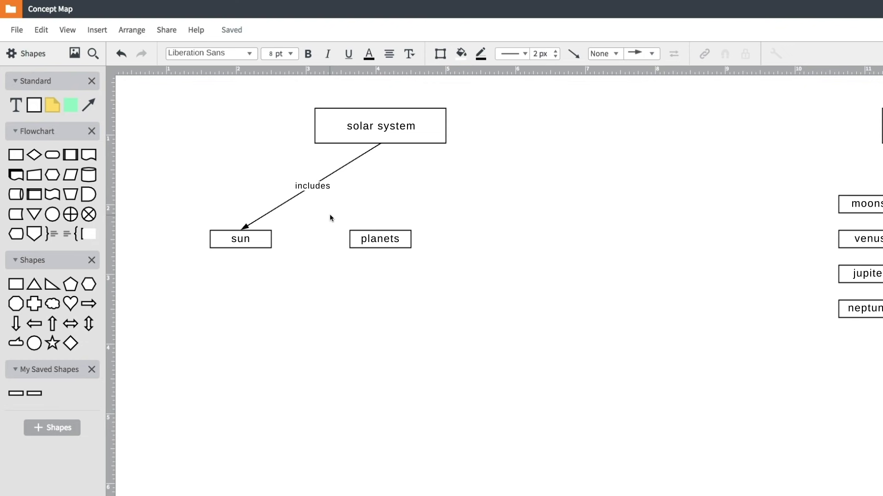
drag(380, 143, 381, 229)
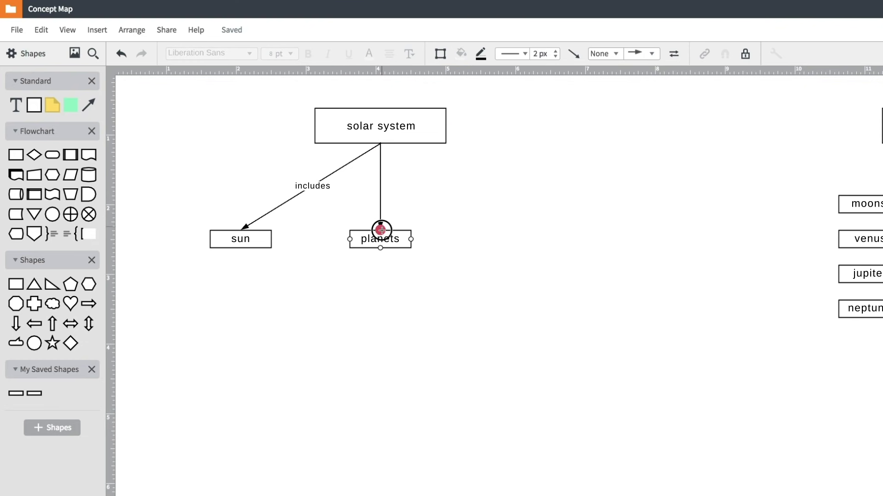
double_click(381, 187)
text(includes)
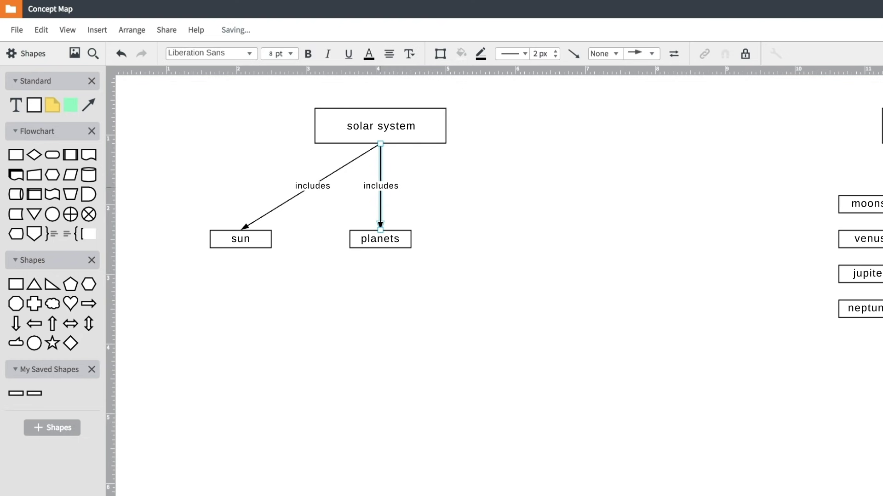
click(408, 198)
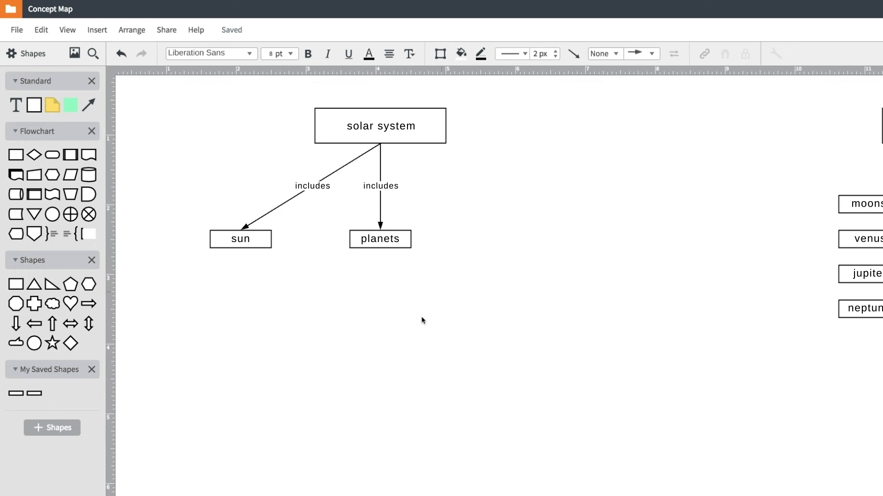
Draw an arrow from planets to sun labelled 'orbit'.
drag(350, 240, 272, 240)
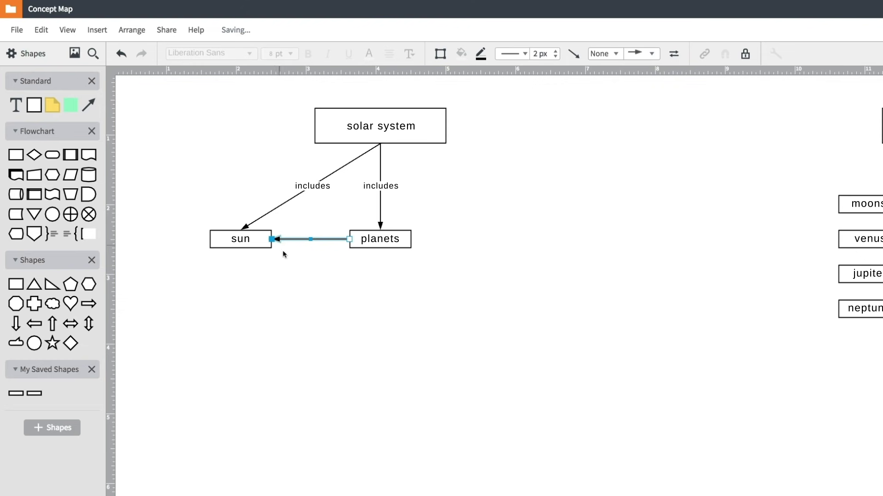
double_click(311, 240)
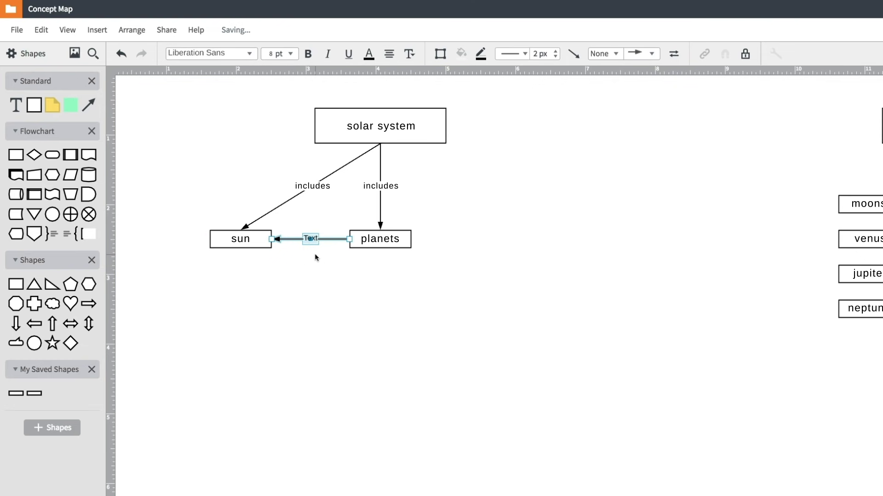
text(orbit)
click(322, 265)
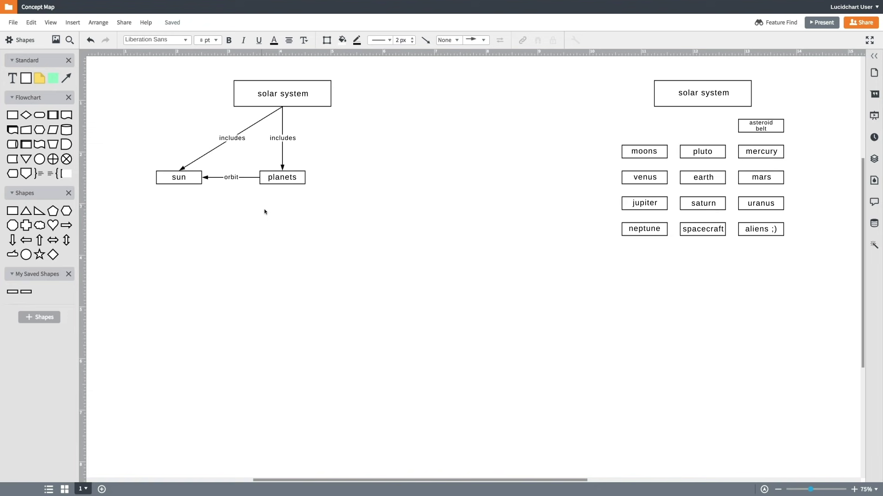
click(765, 153)
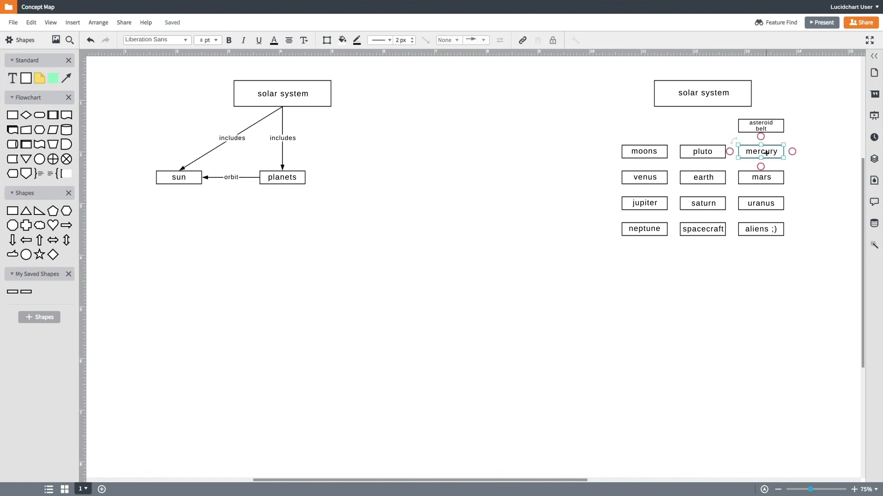
Multi-select the mercury through neptune boxes and drag them to the lower left beneath the map.
shift+click(762, 179)
shift+click(702, 179)
shift+click(643, 178)
shift+click(645, 203)
shift+click(693, 203)
shift+click(759, 203)
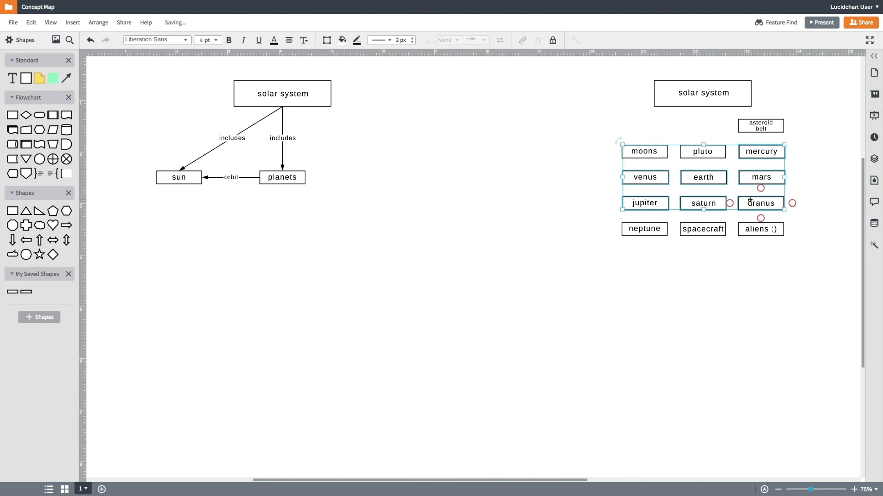
shift+click(644, 229)
drag(626, 208, 180, 308)
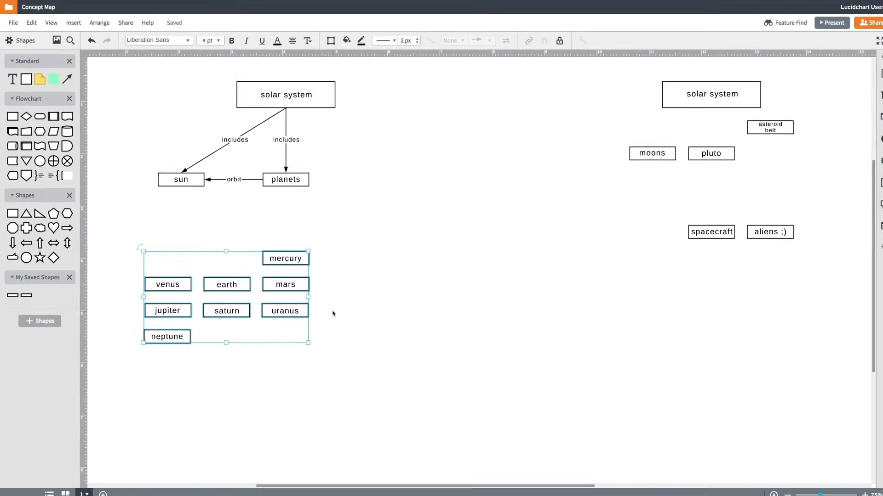
click(329, 309)
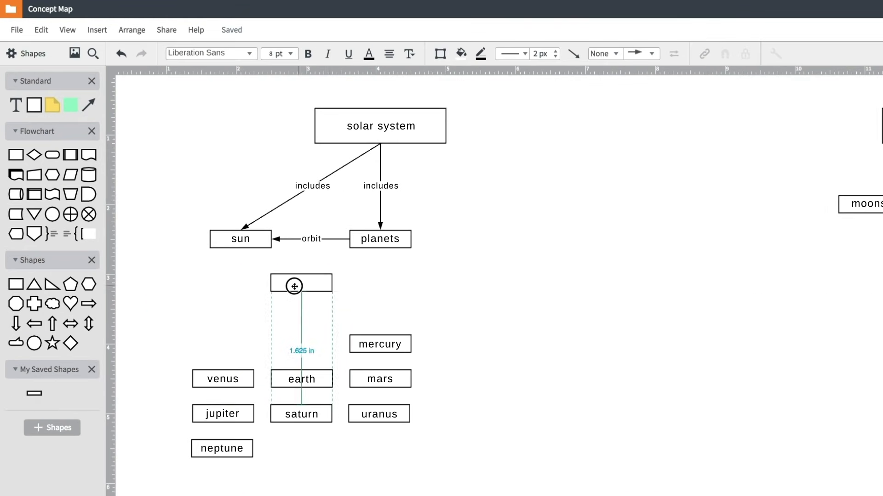
Place inner and outer planets boxes, then align mercury–mars and jupiter–neptune in one row.
drag(67, 378, 289, 299)
drag(16, 394, 449, 300)
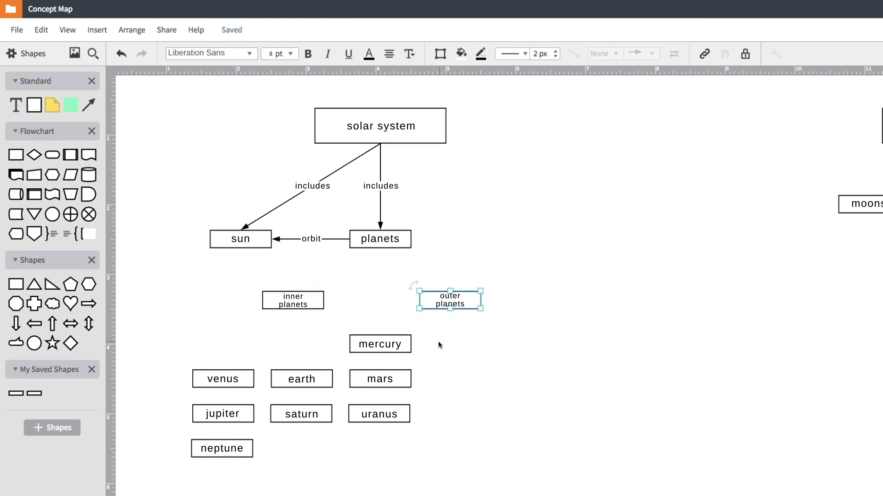
mouse_move(405, 346)
mouse_down()
mouse_move(221, 343)
mouse_move(172, 379)
mouse_up()
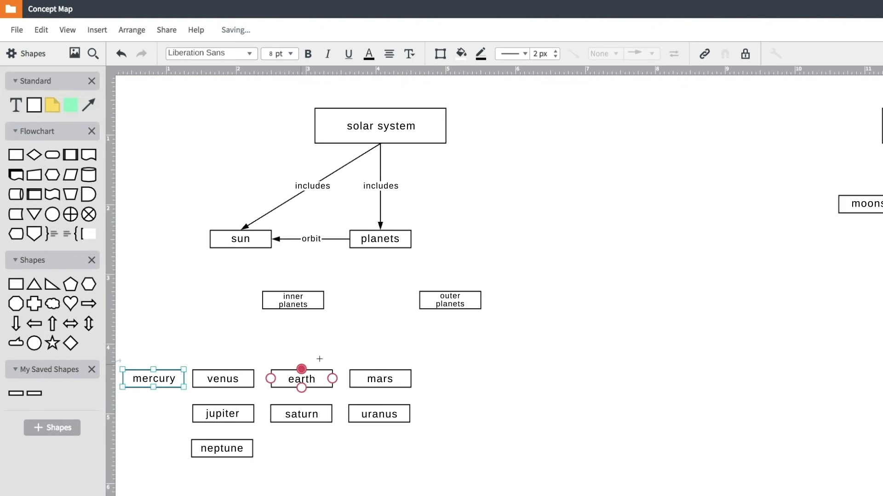
mouse_move(411, 489)
mouse_down()
mouse_move(196, 395)
mouse_move(484, 377)
mouse_up()
drag(520, 413, 747, 378)
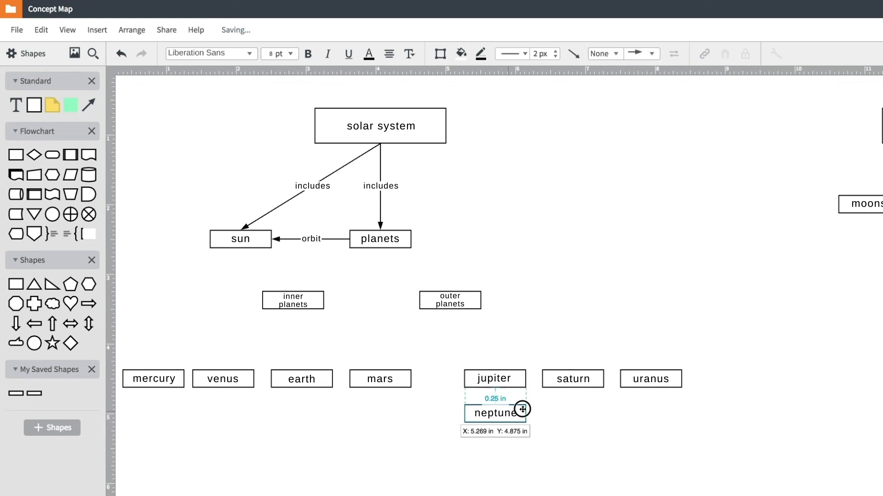
click(669, 455)
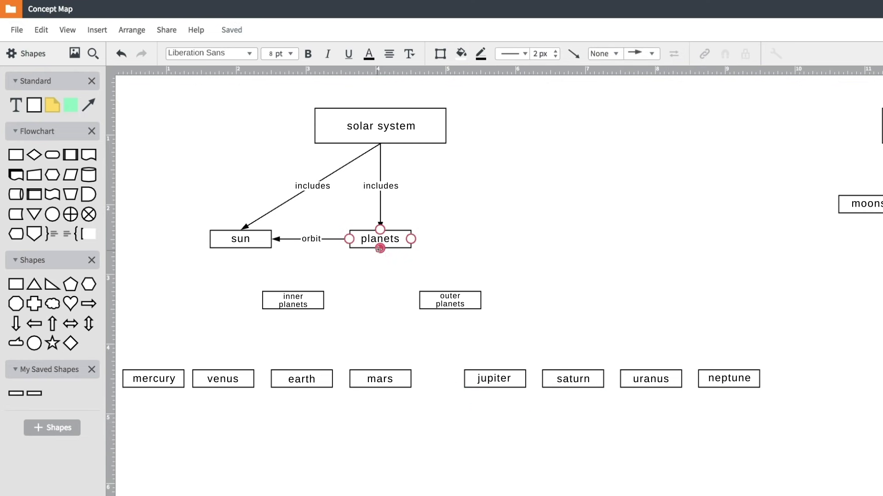
Link planets to inner planets and outer planets with 'are divided into' arrows.
drag(380, 248, 293, 293)
text(are divided into)
drag(379, 259, 450, 294)
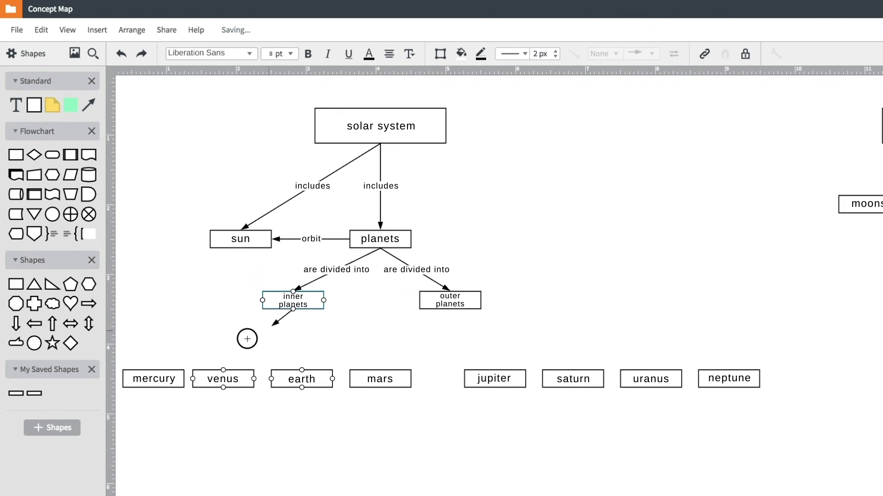
Link inner planets to mercury, venus, earth and mars with 'include' arrows.
drag(291, 308, 166, 368)
text(include)
drag(303, 311, 235, 367)
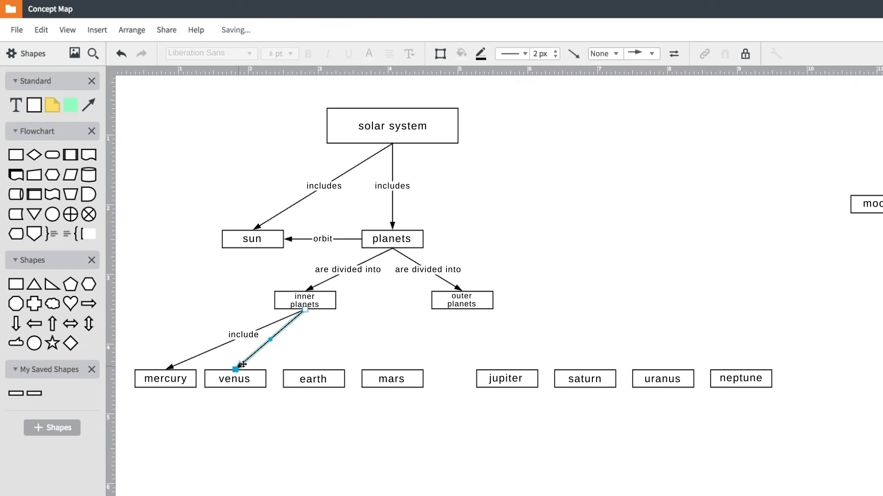
text(include)
drag(305, 310, 314, 370)
text(include)
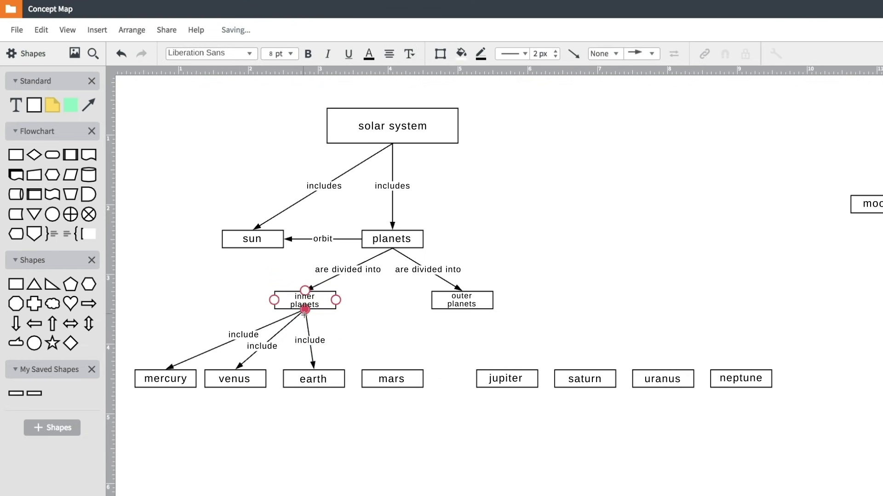
drag(305, 309, 391, 369)
text(include)
Draw 'include' arrows from outer planets to jupiter, saturn, uranus and neptune.
drag(462, 309, 507, 369)
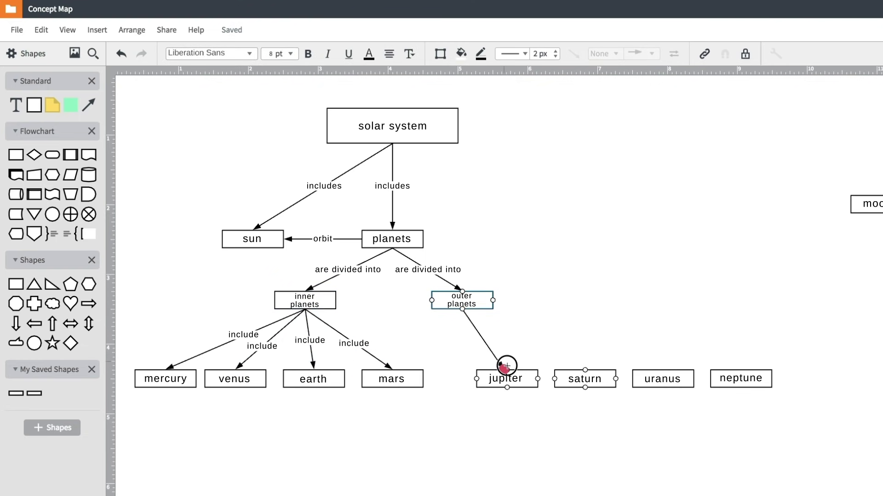
text(include)
drag(462, 310, 585, 370)
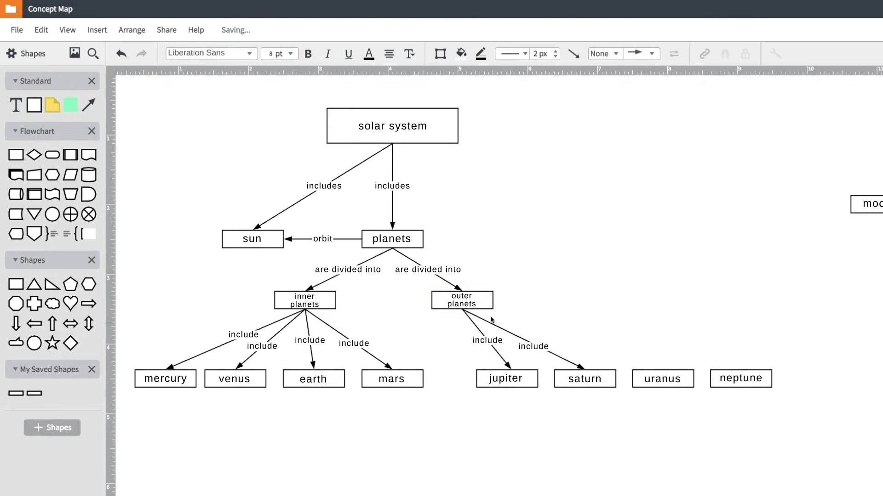
drag(461, 310, 662, 370)
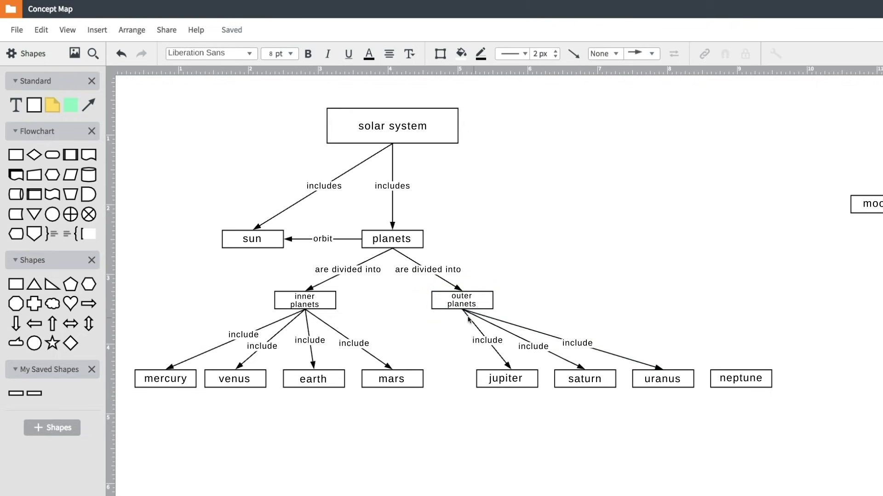
drag(461, 310, 738, 369)
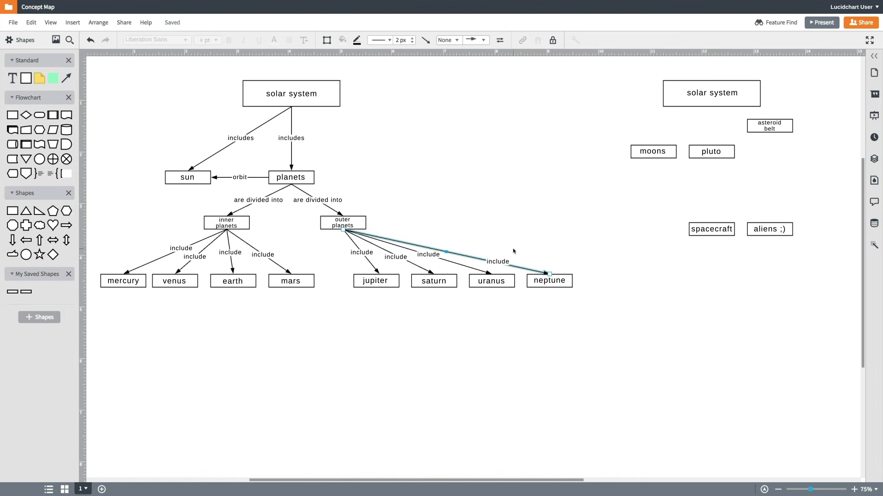
Reposition moons, pluto and asteroid belt beside the map and add an empty box above moons.
mouse_move(613, 171)
mouse_down()
mouse_move(786, 115)
mouse_move(518, 152)
mouse_up()
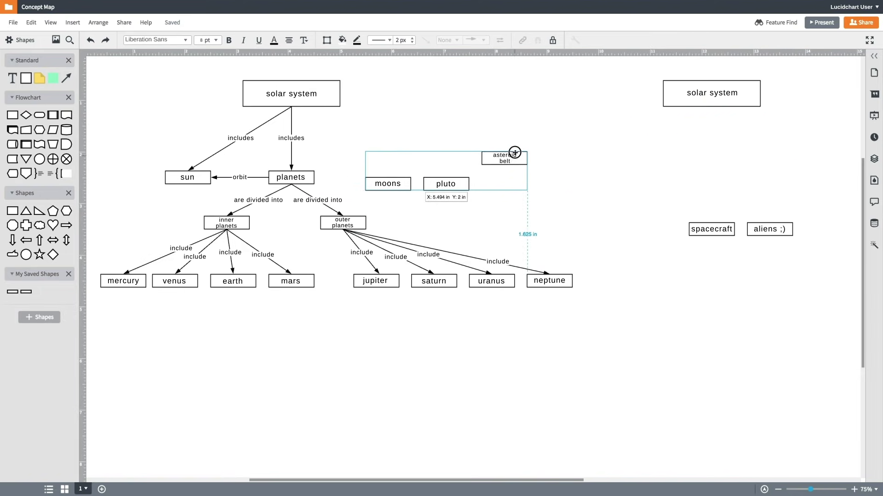
click(485, 193)
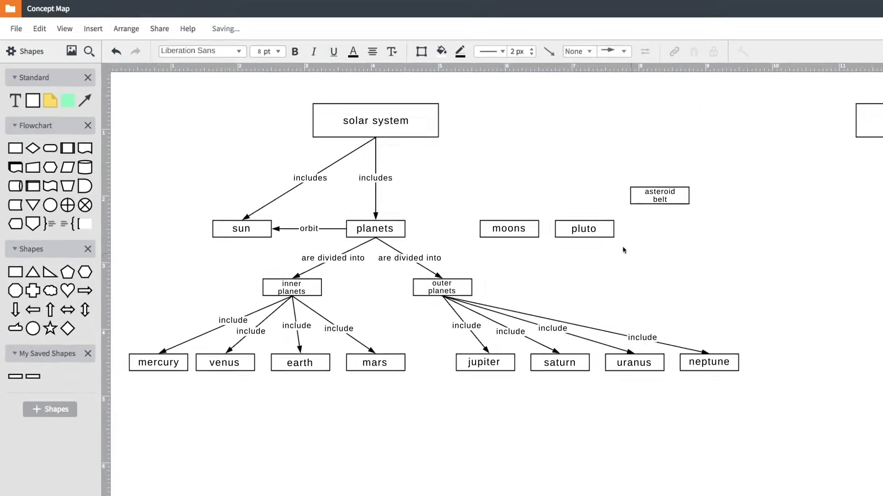
drag(471, 178, 472, 191)
drag(635, 258, 652, 276)
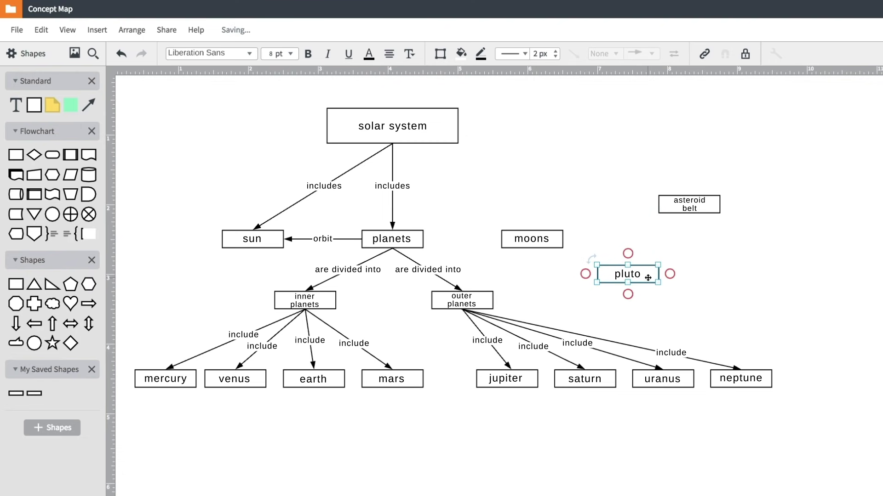
click(703, 261)
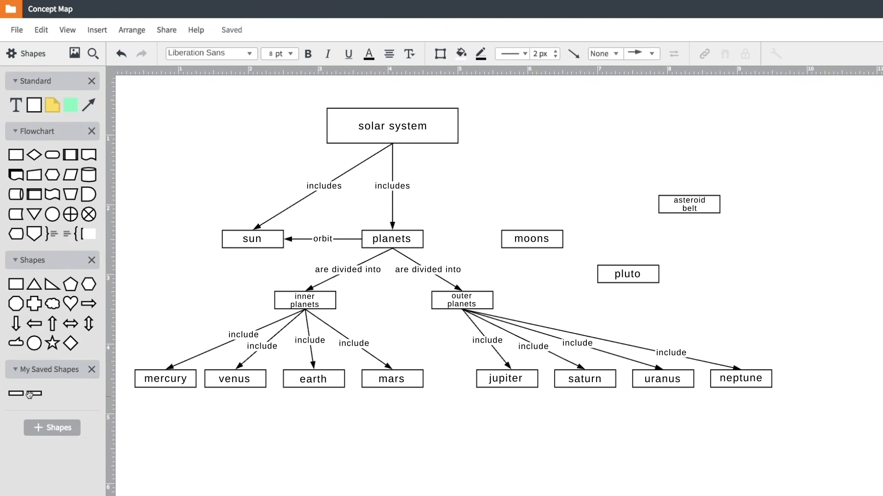
drag(23, 394, 545, 183)
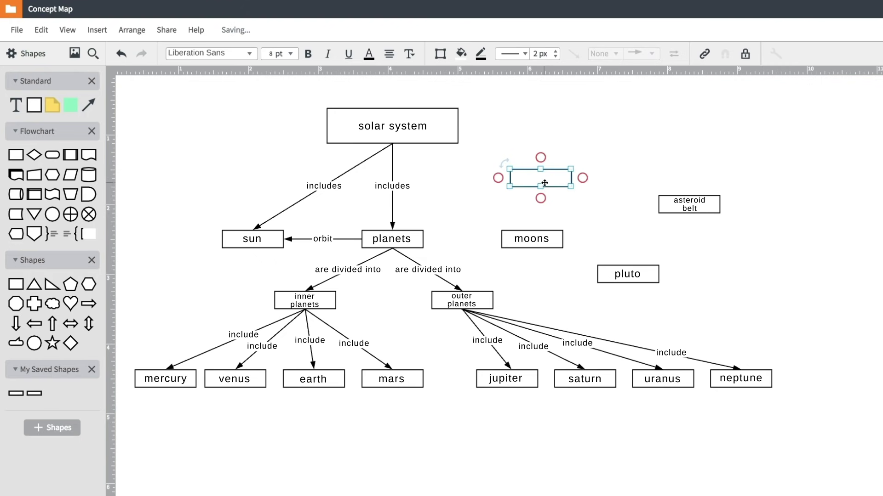
Label the box 'other celestial bodies', linked from solar system and to pluto and asteroid belt.
text(other celestial bodies)
mouse_move(393, 144)
mouse_down()
mouse_move(506, 179)
mouse_move(533, 230)
mouse_up()
text(includesinclude)
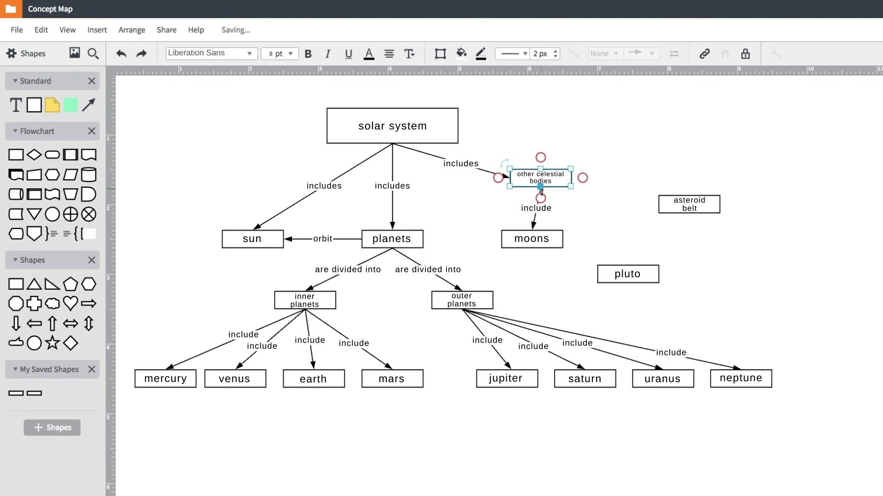
drag(541, 192, 626, 265)
text(include)
drag(541, 199, 659, 204)
text(include)
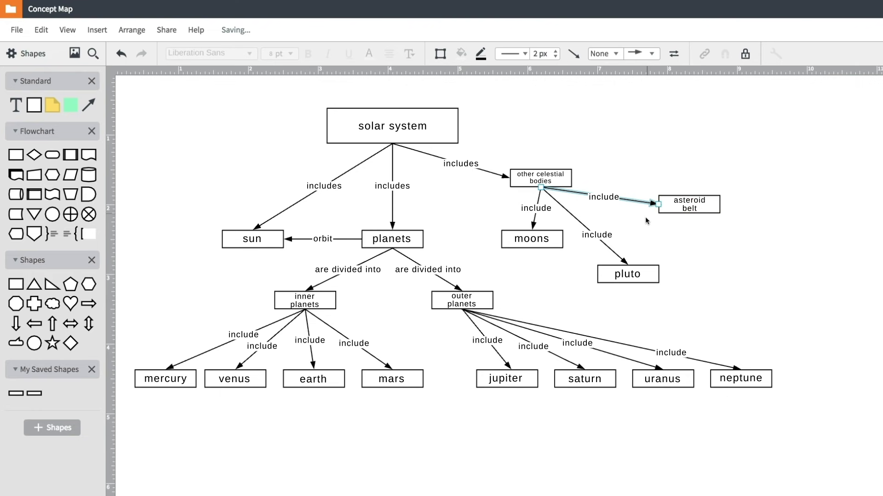
click(645, 217)
Draw a crosslink arrow from pluto to outer planets labelled 'used to be'.
drag(597, 274, 494, 300)
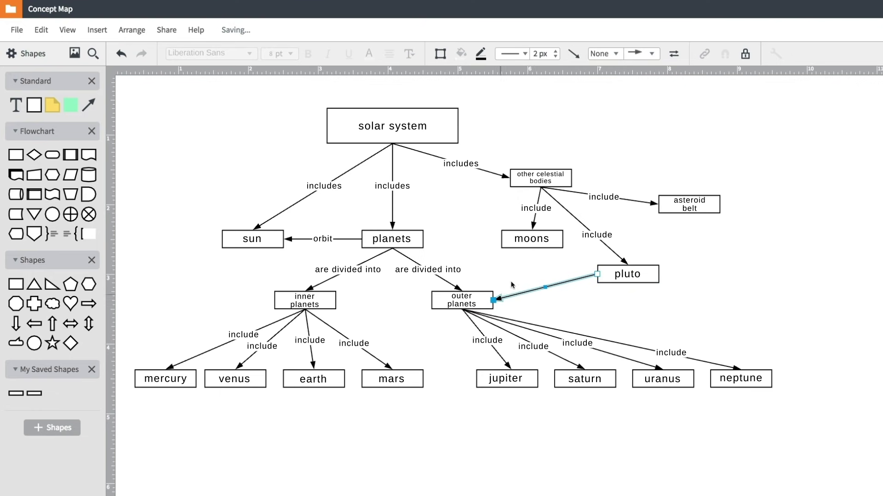
double_click(540, 287)
text(used to be)
click(548, 299)
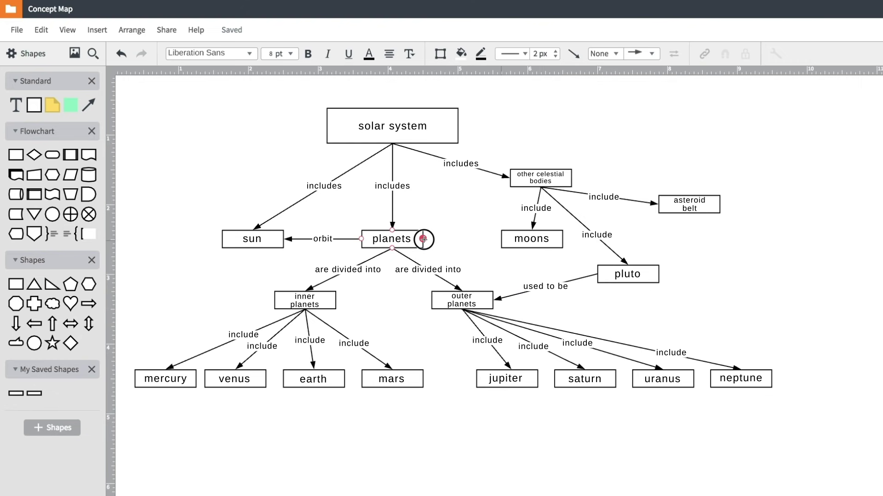
Connect planets to moons with an arrow labelled 'have'.
drag(423, 239, 501, 240)
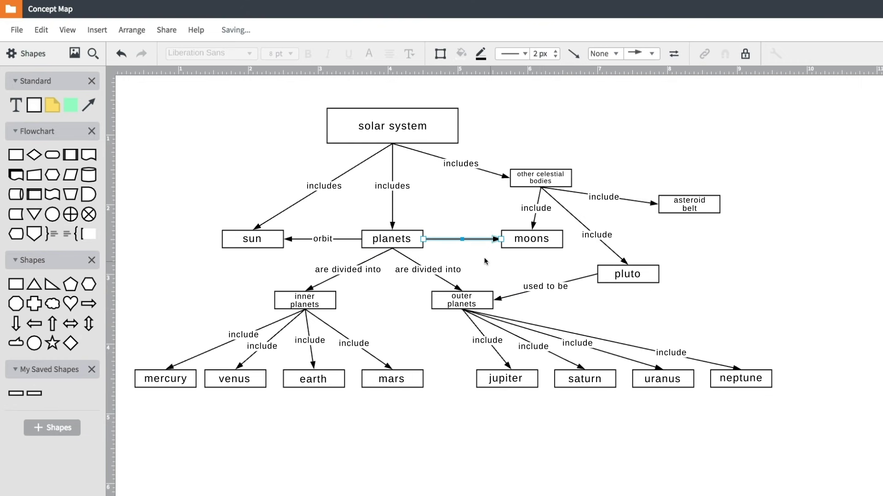
text(have)
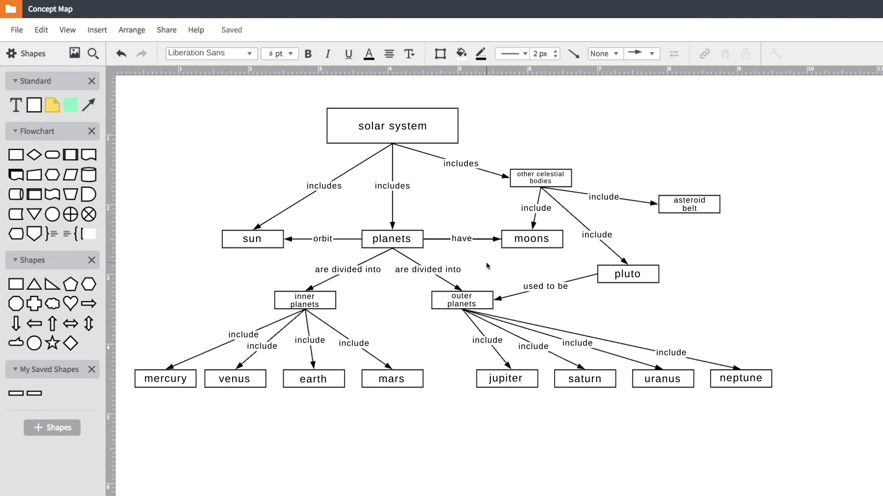
click(451, 131)
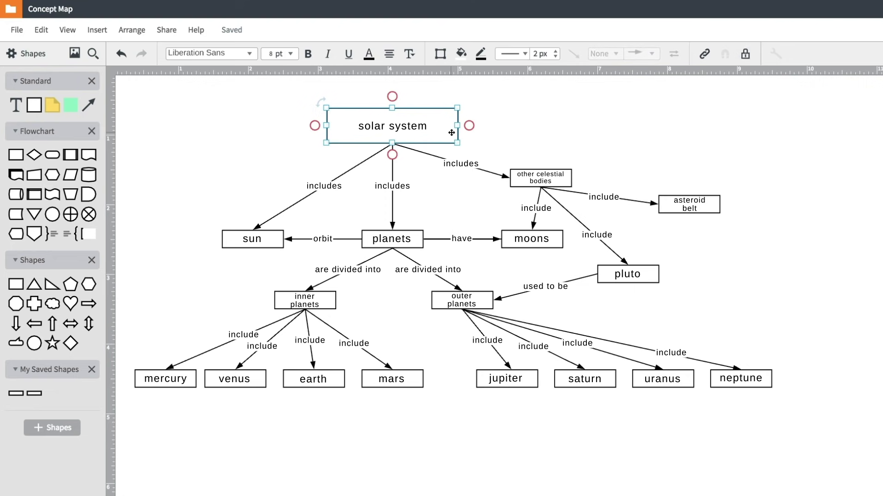
Give the selected solar system box a light green fill.
click(461, 53)
click(480, 104)
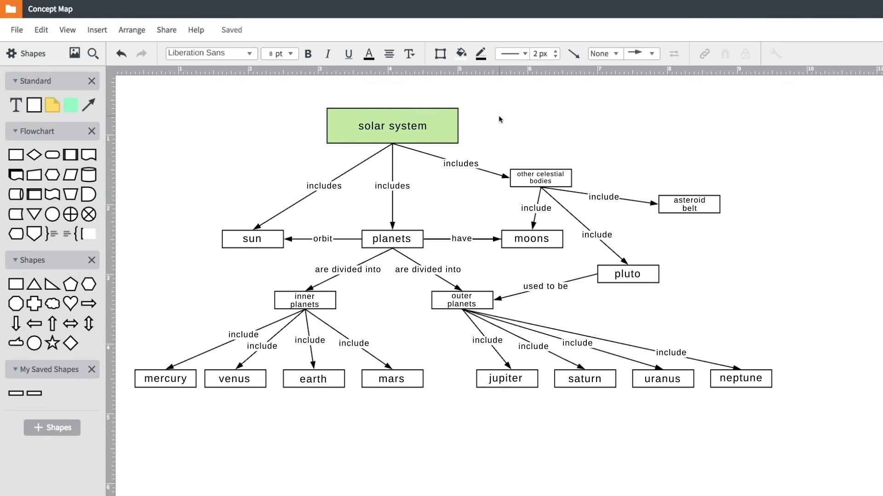
Respace earth, mars, jupiter, uranus and neptune evenly along the bottom row.
mouse_move(309, 380)
mouse_down()
mouse_move(330, 381)
mouse_move(321, 381)
mouse_up()
drag(380, 377, 363, 376)
drag(515, 379, 521, 379)
drag(662, 379, 652, 379)
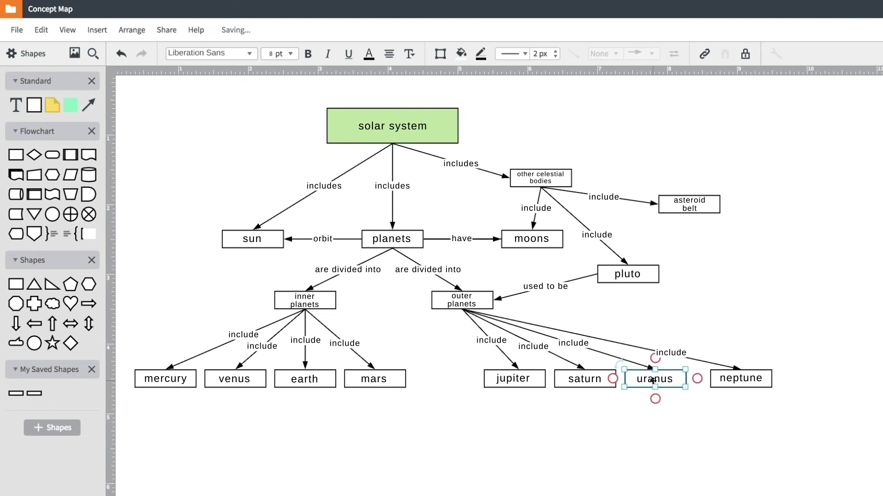
drag(718, 378, 701, 378)
click(746, 340)
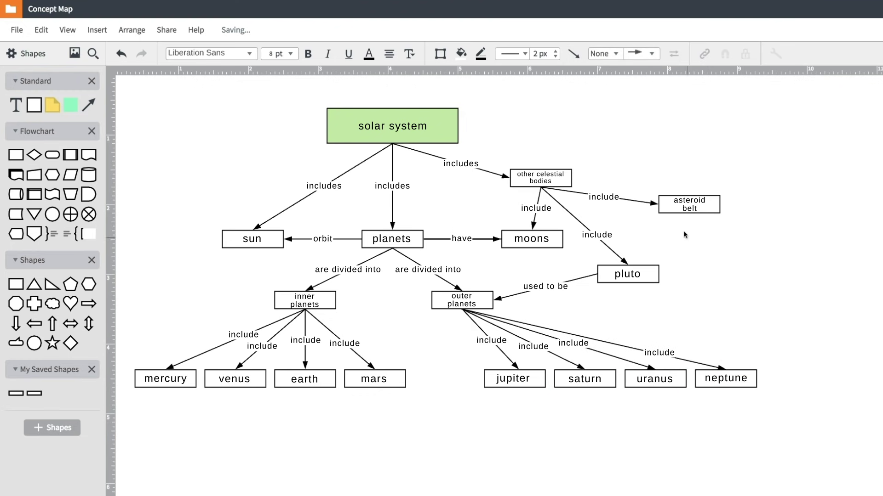